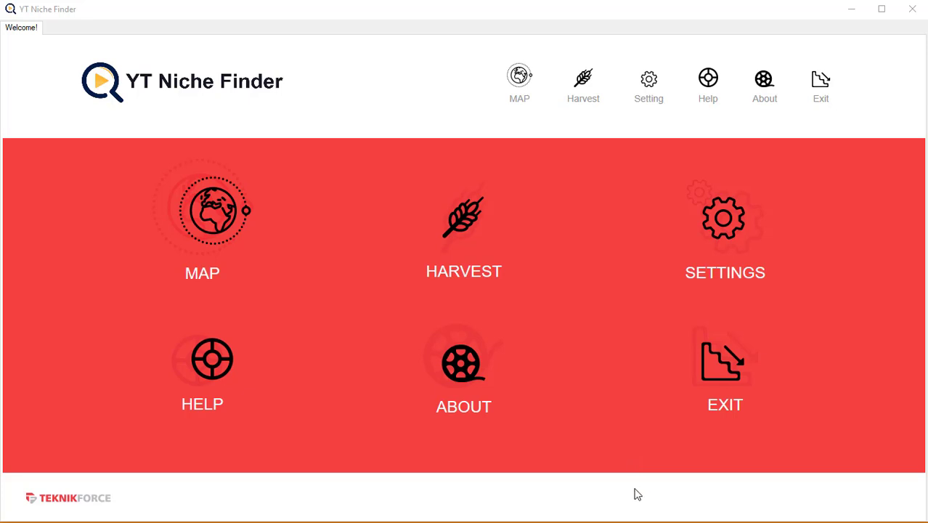
# Step: Create a keyword map from the seed keyword "funny cat"
pyautogui.click(222, 226)
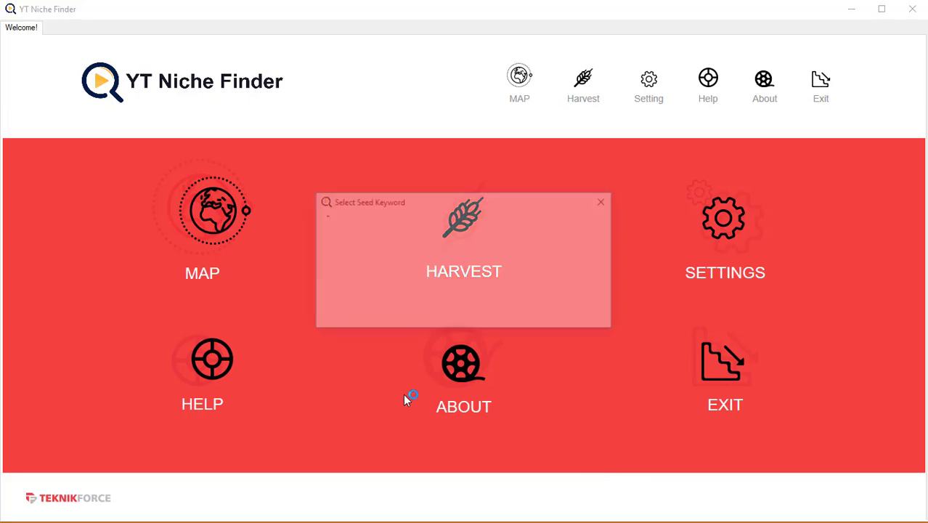
pyautogui.click(470, 269)
pyautogui.write('funny ca')
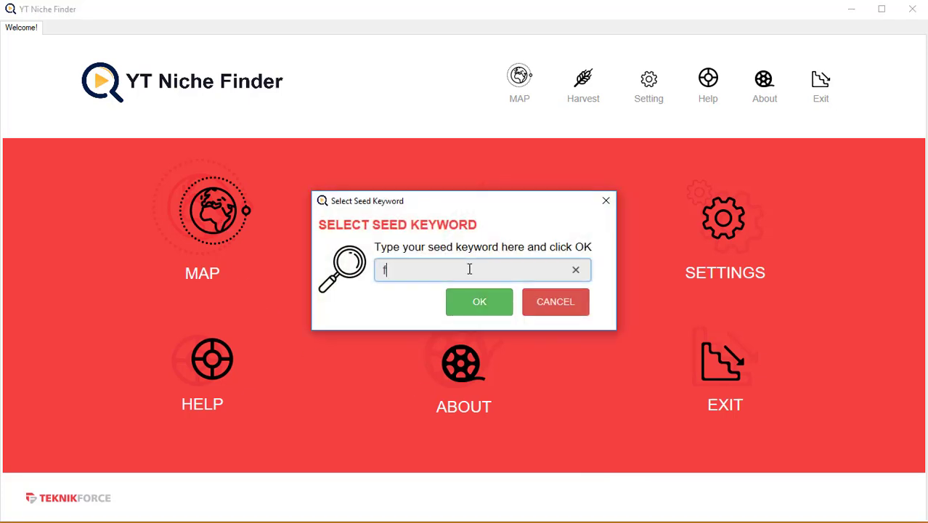
pyautogui.write('t')
pyautogui.click(473, 303)
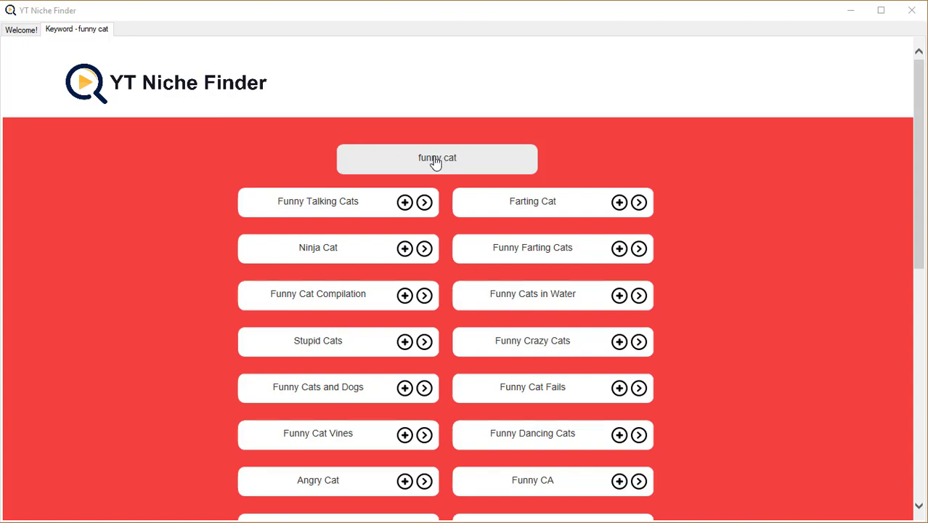
# Step: Add Funny Talking Cats, Funny Cat Videos Clean, Angry Cat, Funny Cat Vines and Funny Cats and Dogs to the keyword collection
pyautogui.scroll(-4, 367, 228)
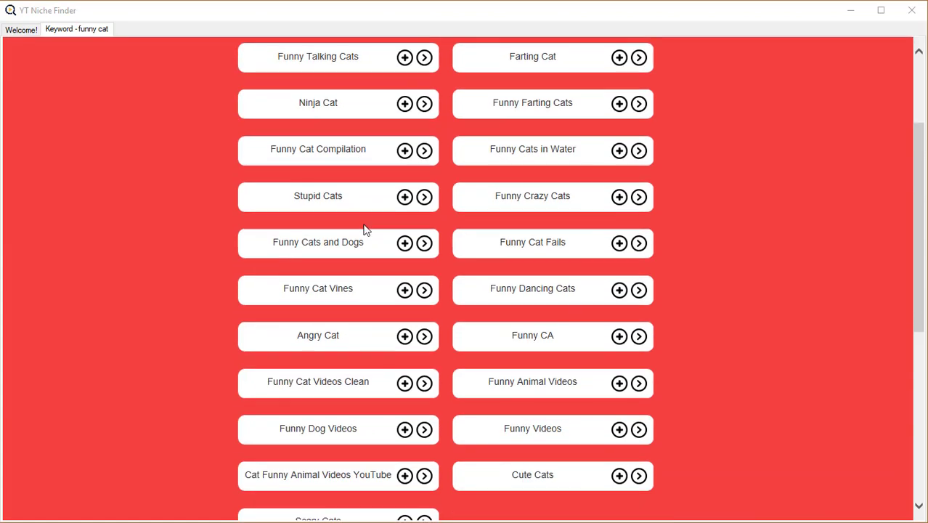
pyautogui.scroll(4, 534, 294)
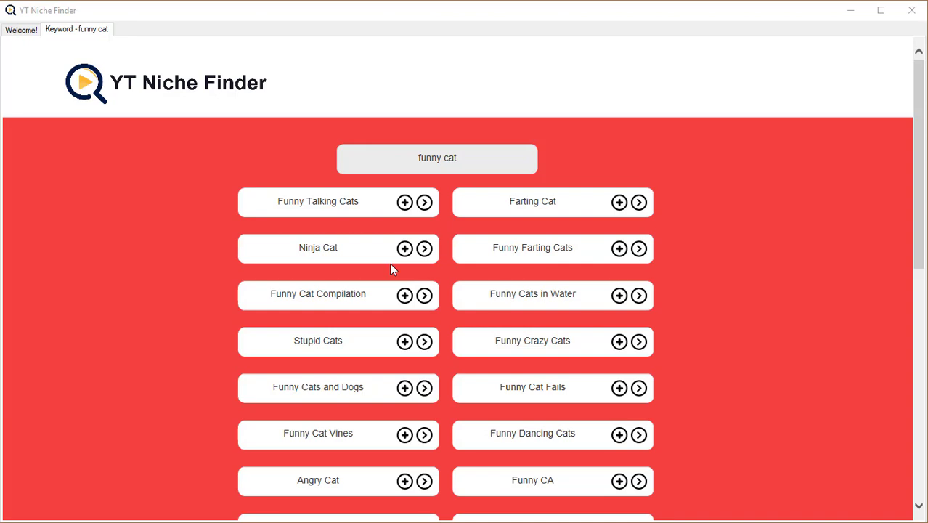
pyautogui.scroll(-2, 390, 263)
pyautogui.scroll(2, 390, 283)
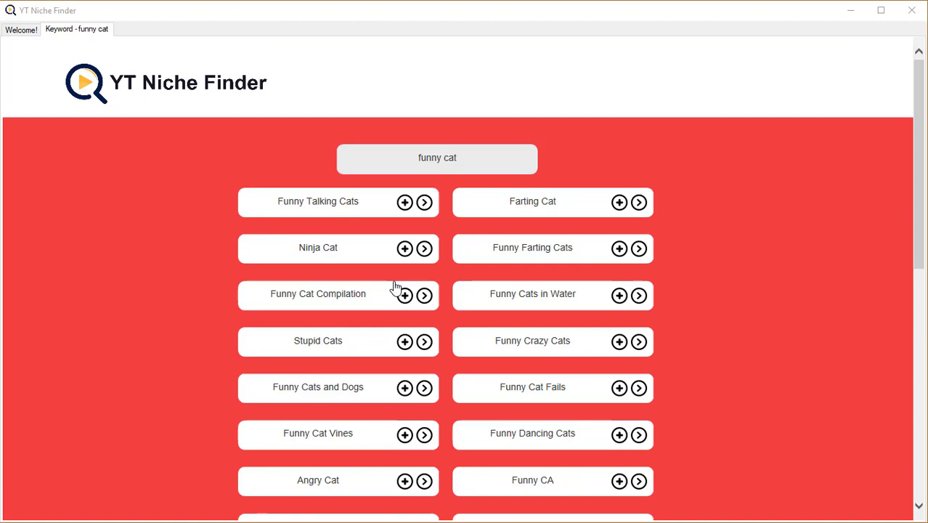
pyautogui.click(404, 203)
pyautogui.scroll(-6, 403, 218)
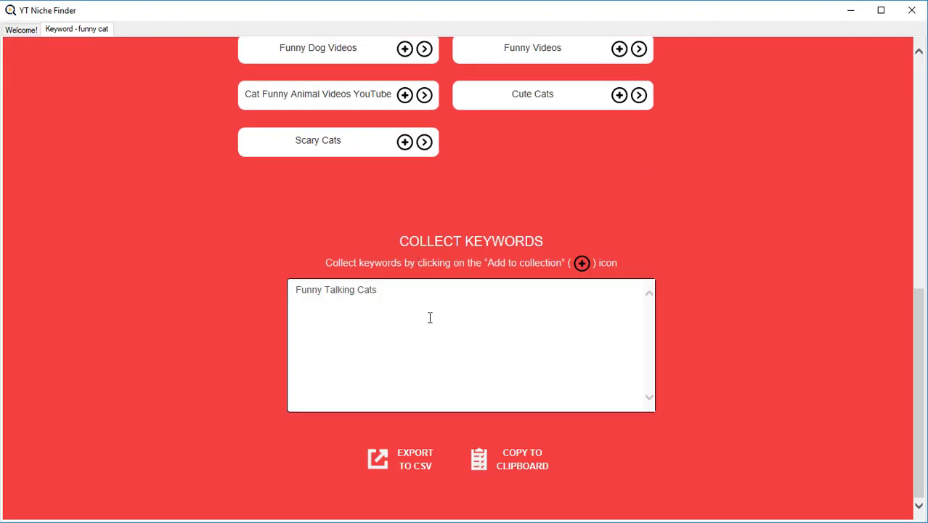
pyautogui.scroll(3, 430, 317)
pyautogui.click(403, 221)
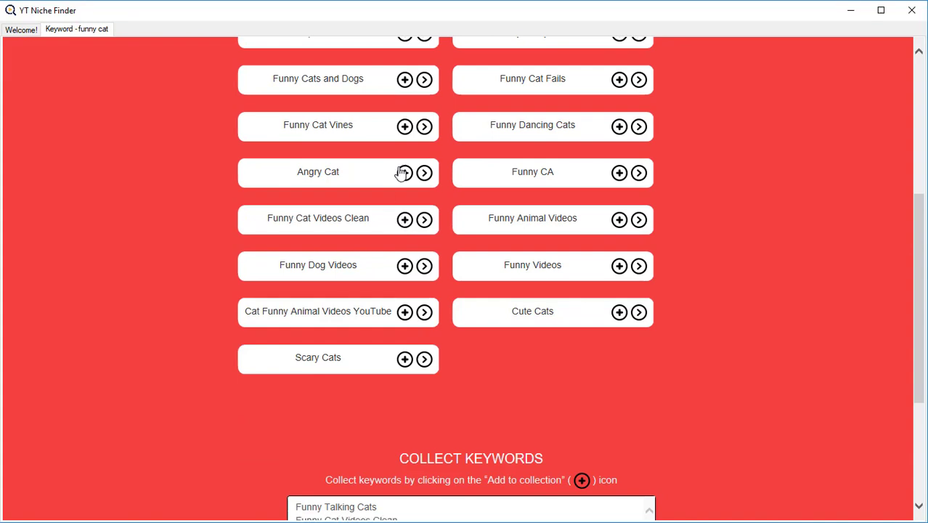
pyautogui.click(405, 80)
pyautogui.scroll(-3, 414, 246)
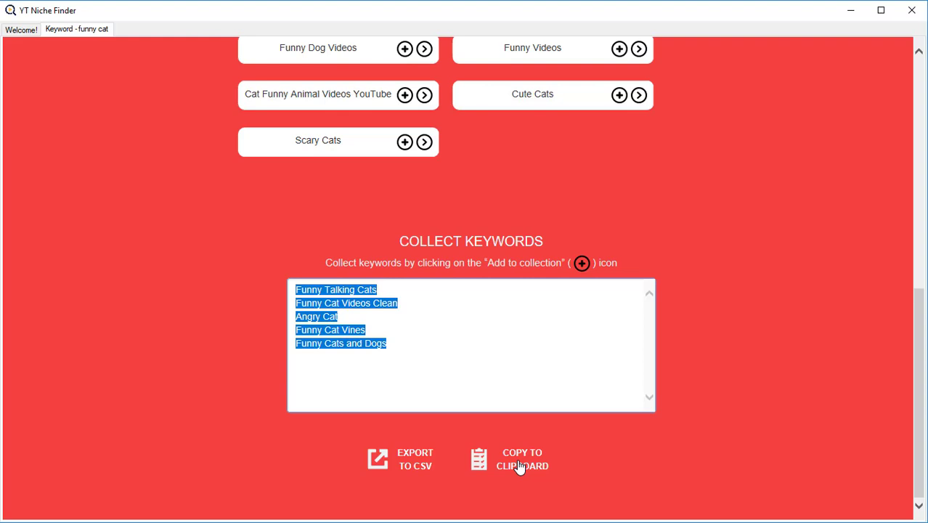
# Step: Drill into the Stupid Cats keyword of the funny cat map to load its related keywords
pyautogui.scroll(5, 326, 274)
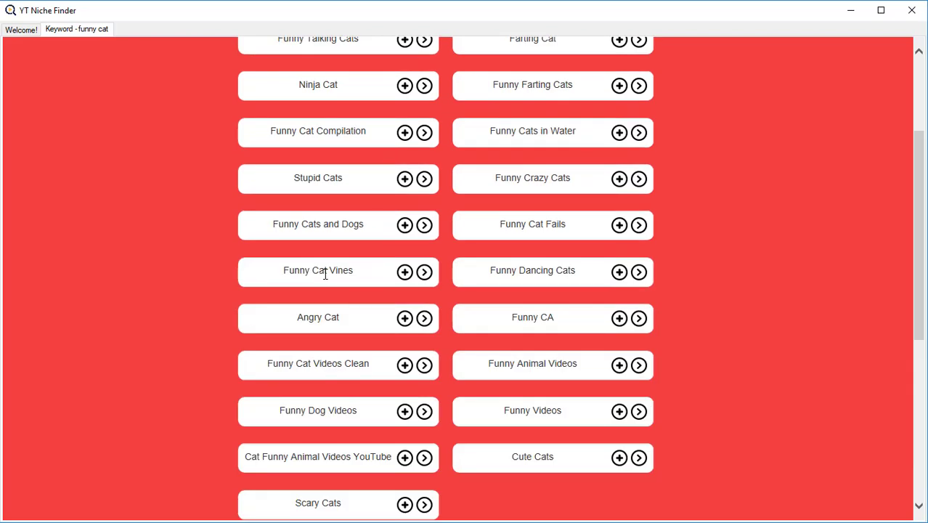
pyautogui.scroll(2, 319, 284)
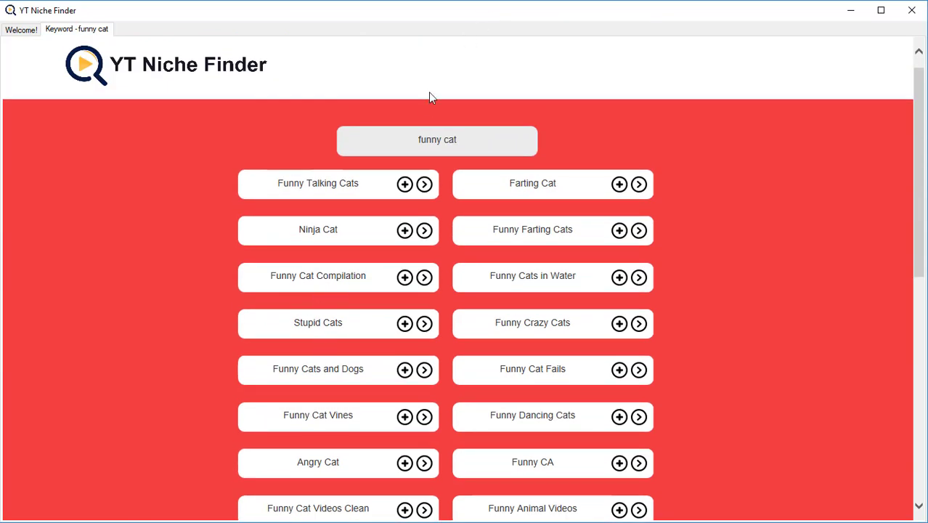
pyautogui.click(306, 326)
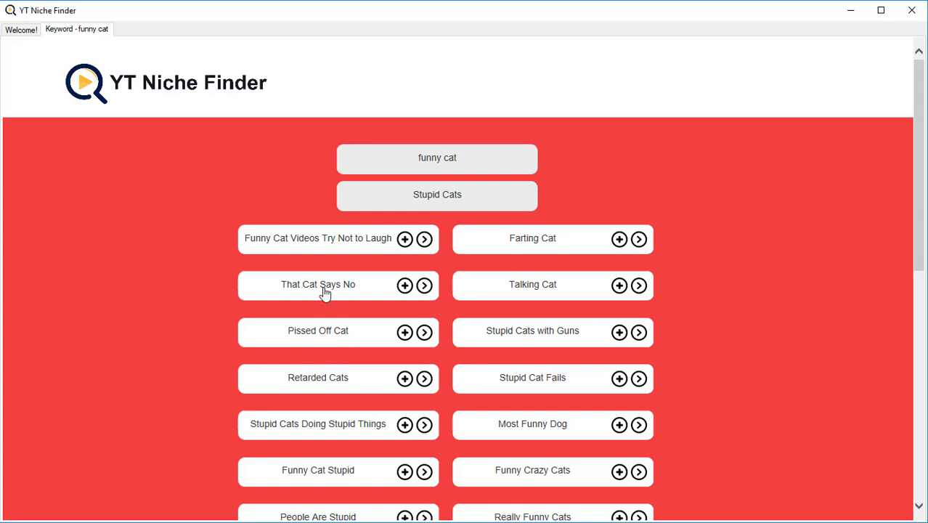
# Step: Go one level deeper in the map by expanding the keyword That Cat Says No under Stupid Cats
pyautogui.scroll(-3, 366, 323)
pyautogui.scroll(3, 488, 335)
pyautogui.scroll(-1, 368, 323)
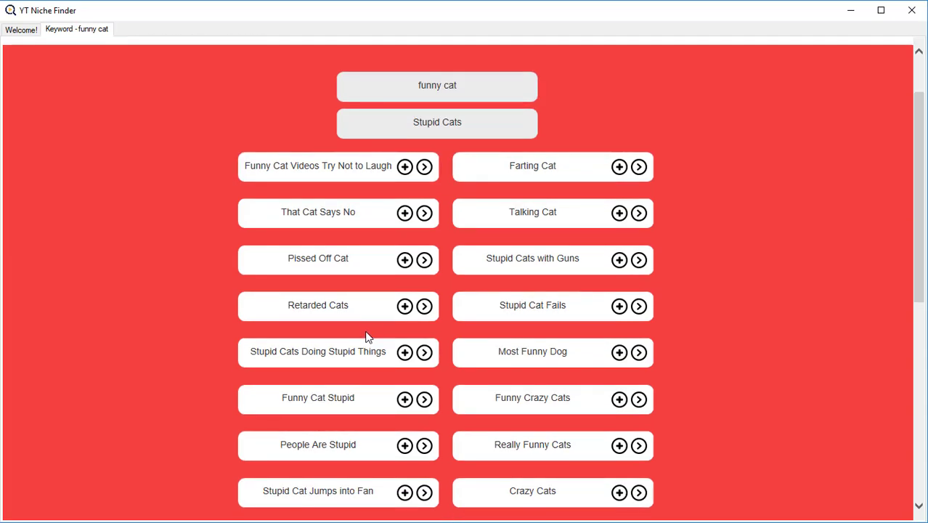
pyautogui.click(335, 218)
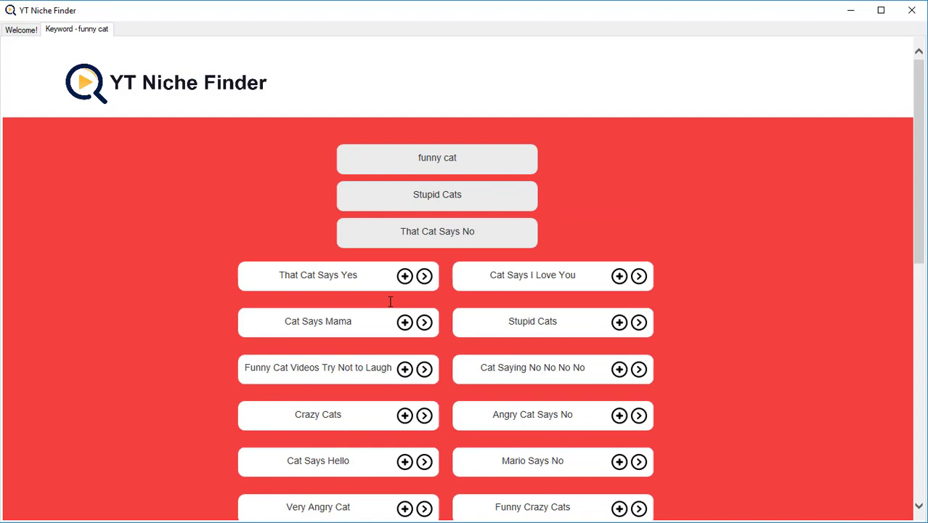
# Step: Look through the keywords related to That Cat Says No and close the funny cat keyword map
pyautogui.scroll(-2, 407, 324)
pyautogui.scroll(-1, 444, 351)
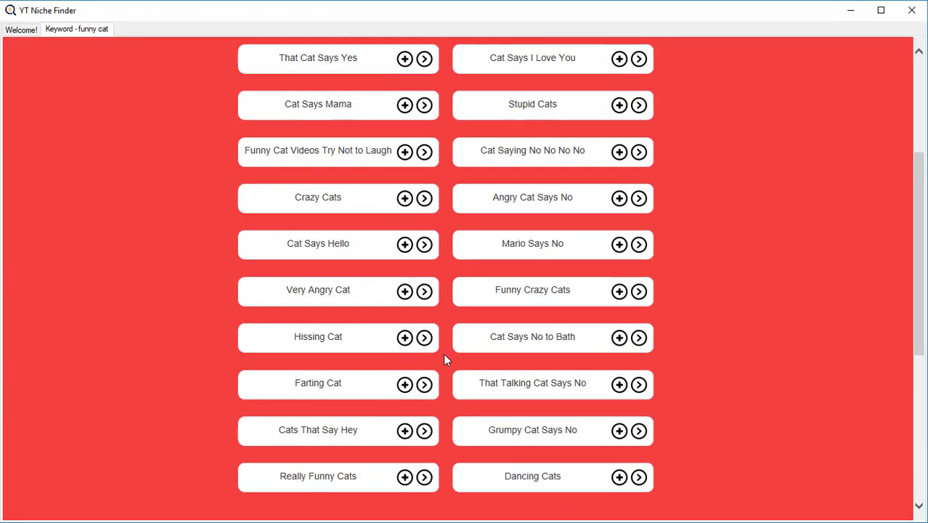
pyautogui.scroll(1, 444, 353)
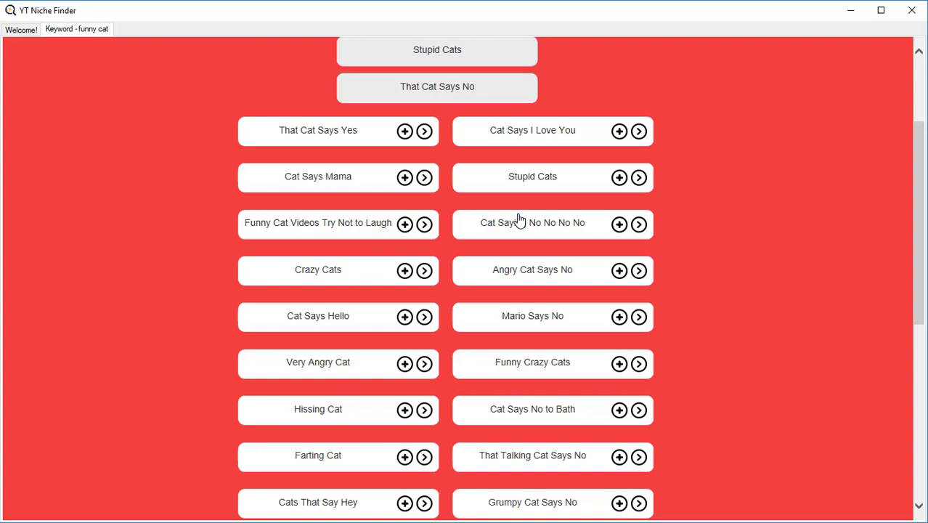
pyautogui.scroll(2, 519, 220)
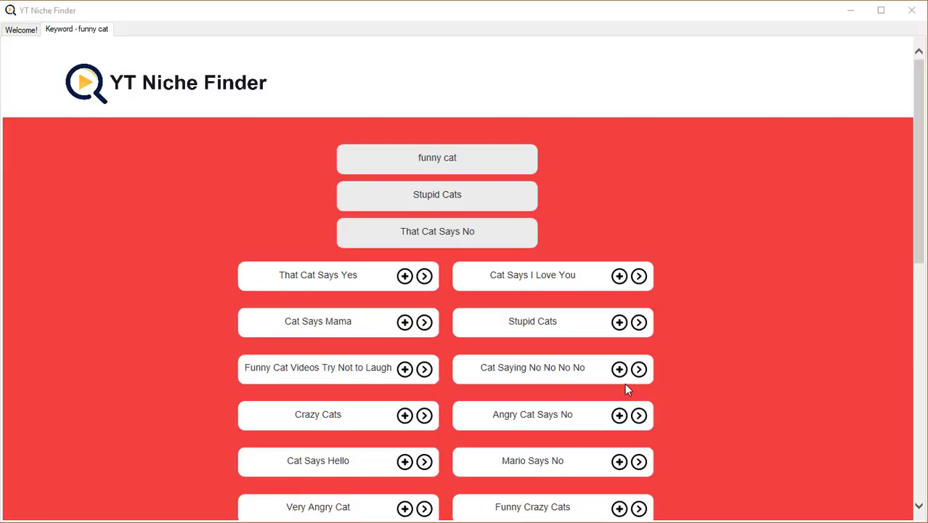
pyautogui.scroll(-2, 626, 388)
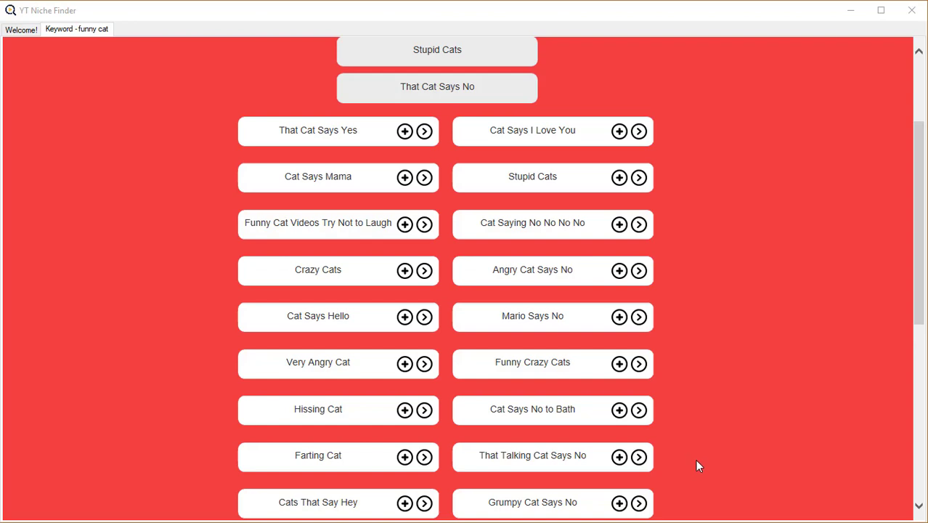
pyautogui.scroll(-1, 663, 395)
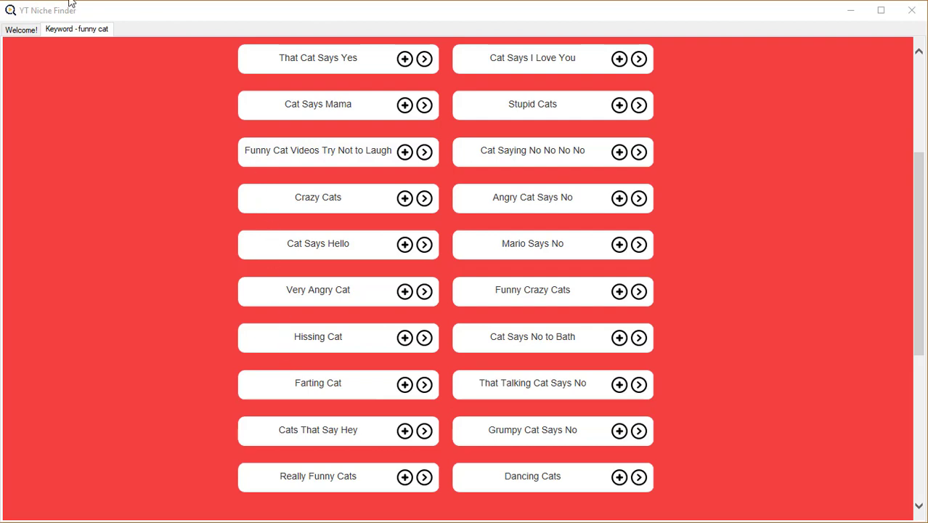
pyautogui.click(86, 29)
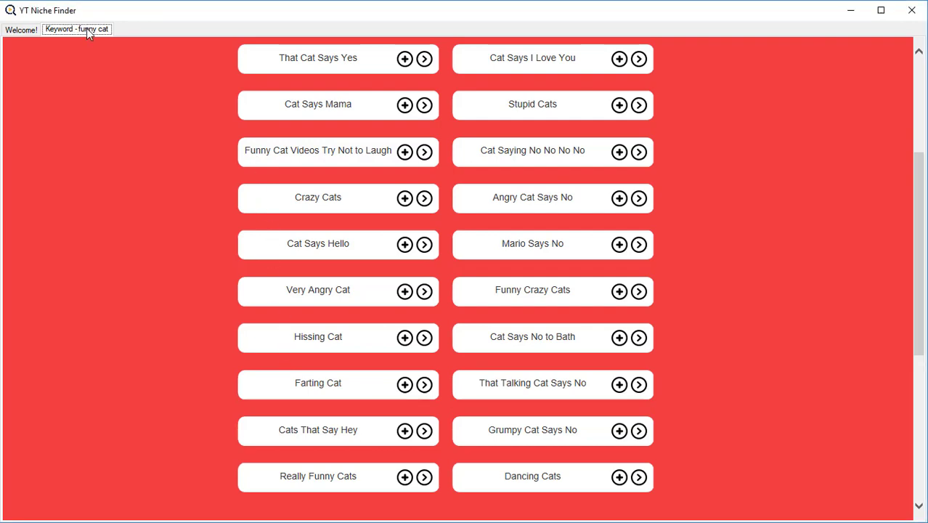
pyautogui.doubleClick(86, 29)
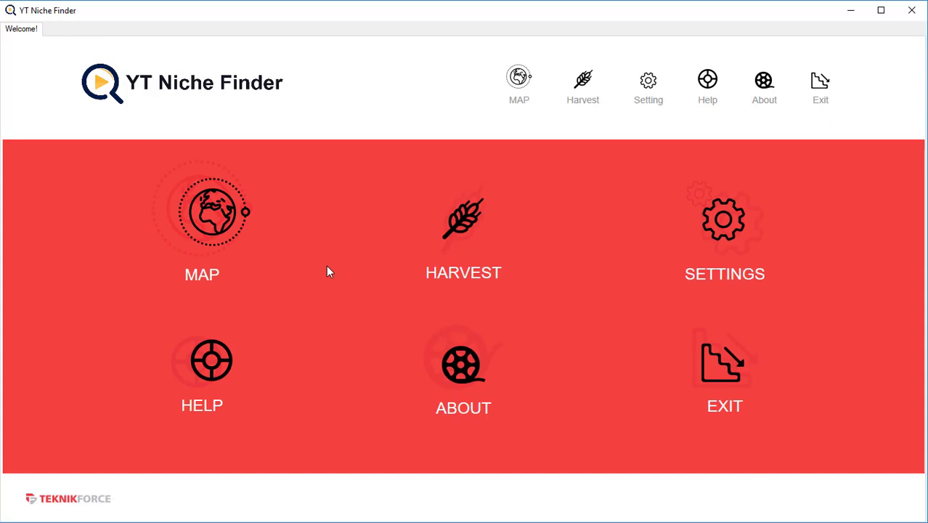
# Step: Set up a keyword harvest with "funny cat" as the seed keyword
pyautogui.click(470, 248)
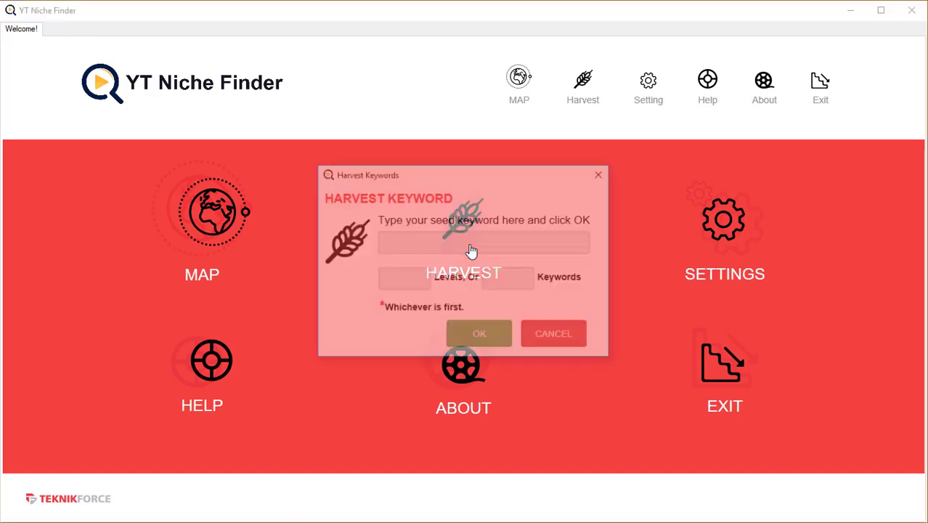
pyautogui.click(458, 247)
pyautogui.write('funny cat')
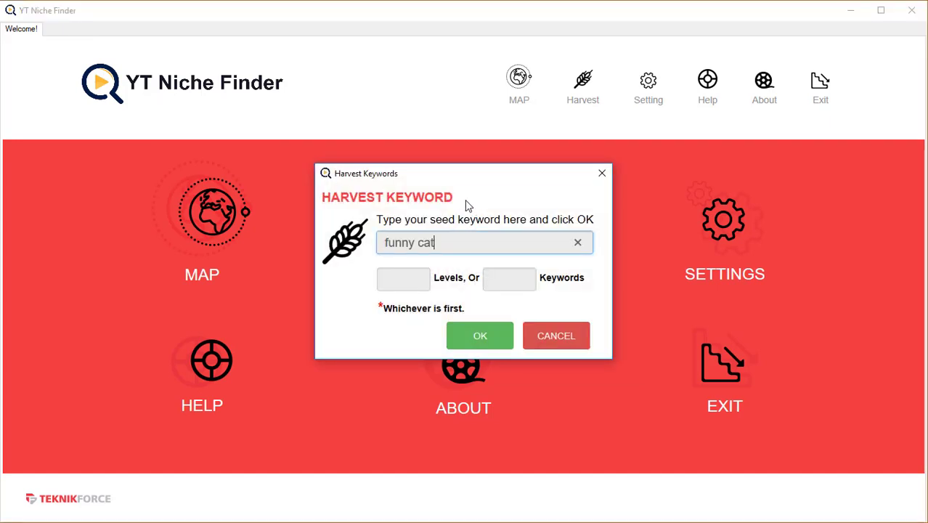
# Step: Limit the harvest to 5 levels or 100 keywords and start it
pyautogui.click(418, 281)
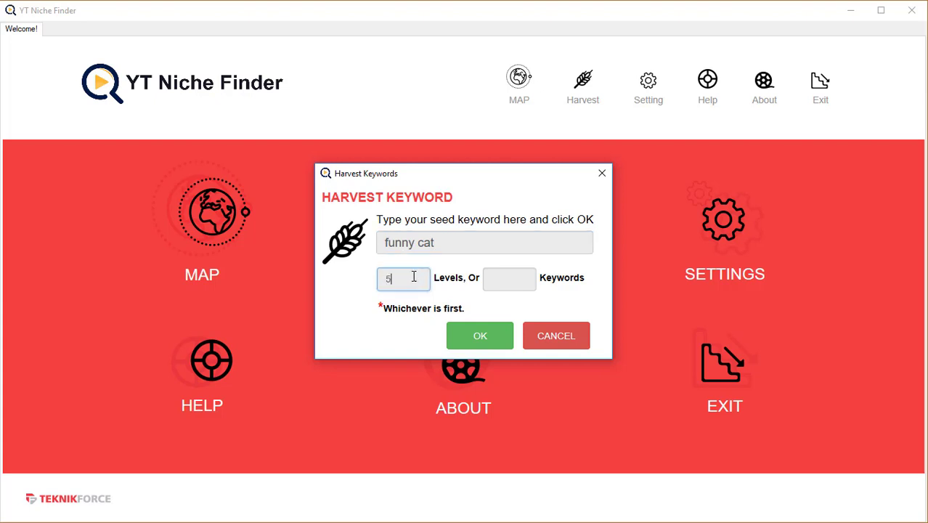
pyautogui.moveTo(413, 276); pyautogui.dragTo(354, 279)
pyautogui.click(500, 283)
pyautogui.write('100')
pyautogui.click(418, 283)
pyautogui.write('0')
pyautogui.hotkey('shift', 'Home')
pyautogui.write('5')
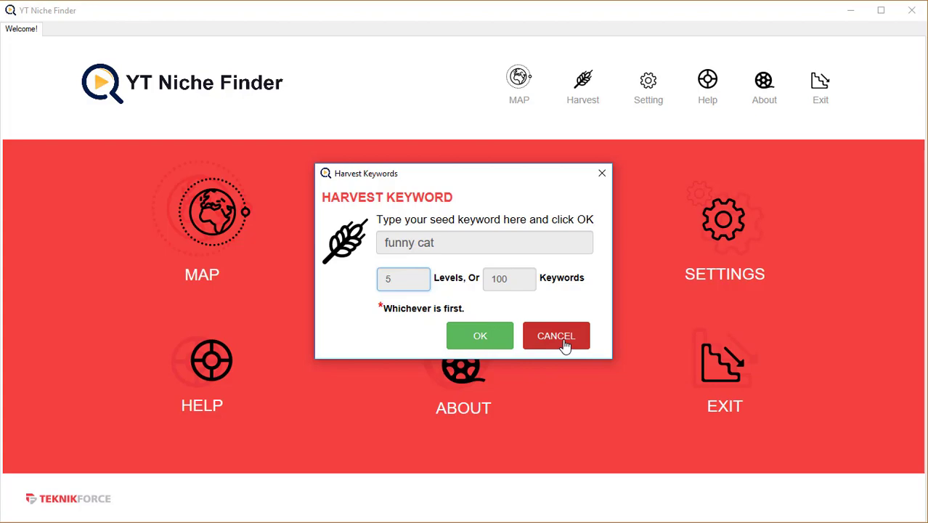
pyautogui.moveTo(563, 347); pyautogui.dragTo(504, 353)
pyautogui.click(491, 342)
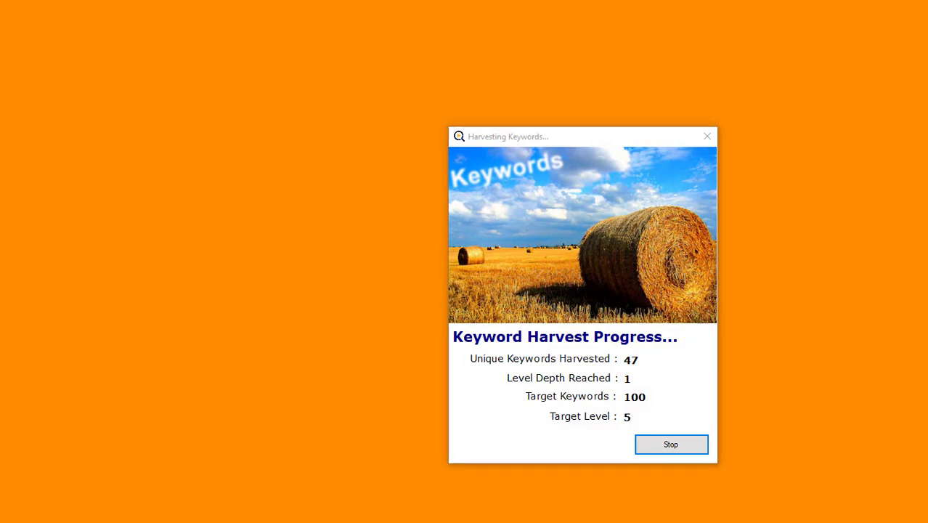
# Step: Review the harvested funny cat keyword list through to its end and return to the Welcome page
pyautogui.scroll(-20, 669, 331)
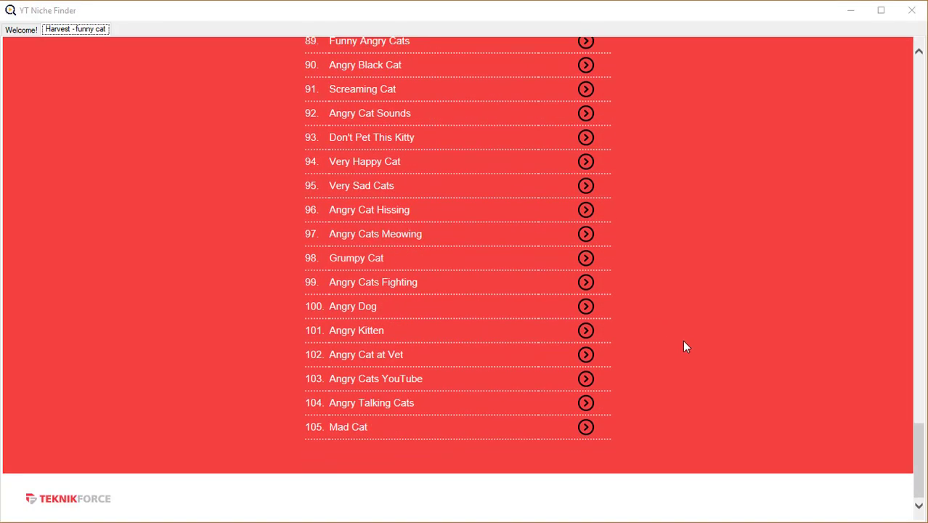
pyautogui.middleClick(685, 338)
pyautogui.scroll(-20, 708, 254)
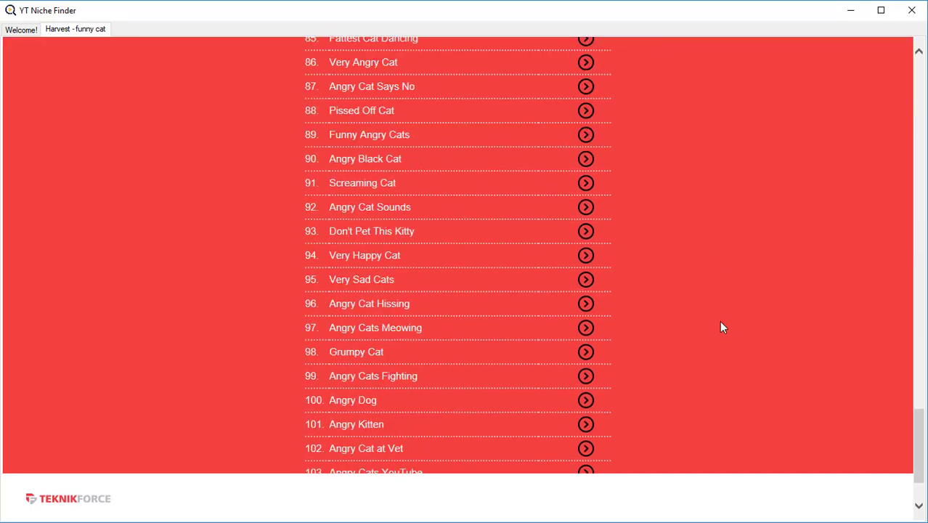
pyautogui.scroll(20, 714, 218)
pyautogui.scroll(5, 717, 225)
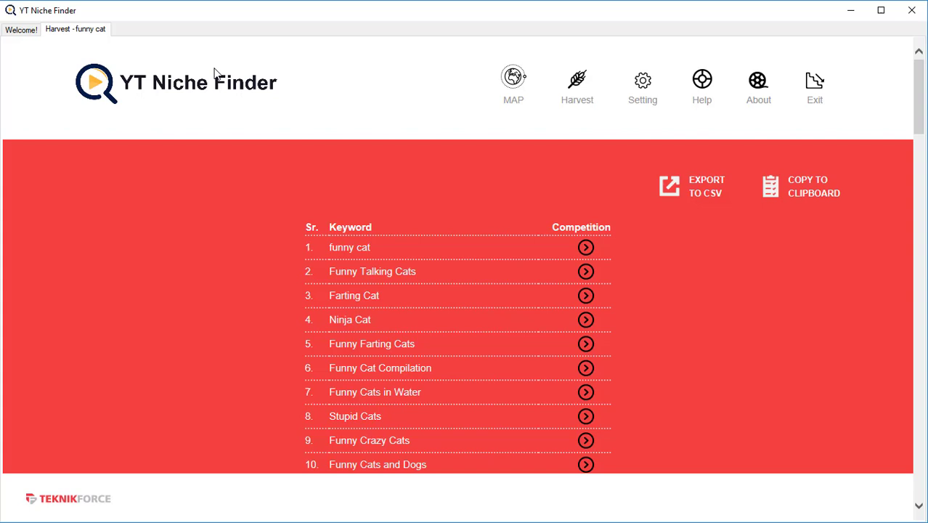
pyautogui.click(19, 32)
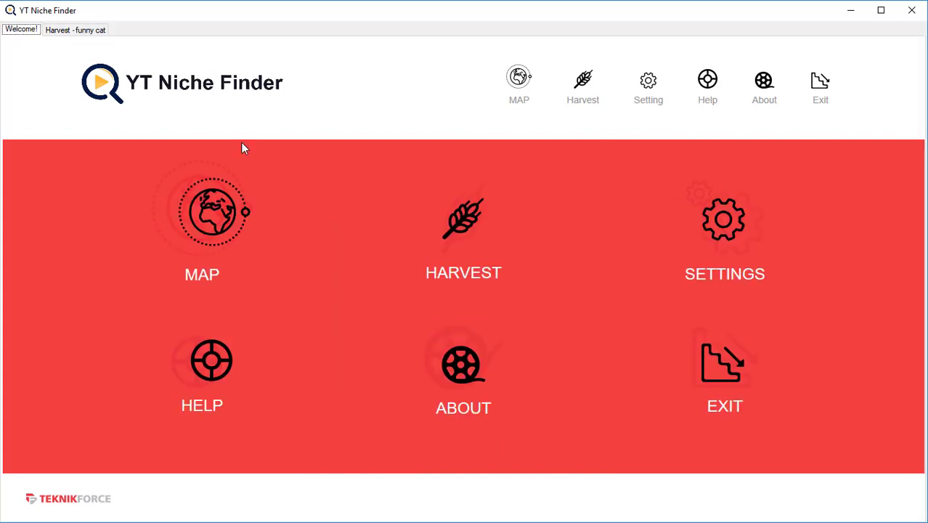